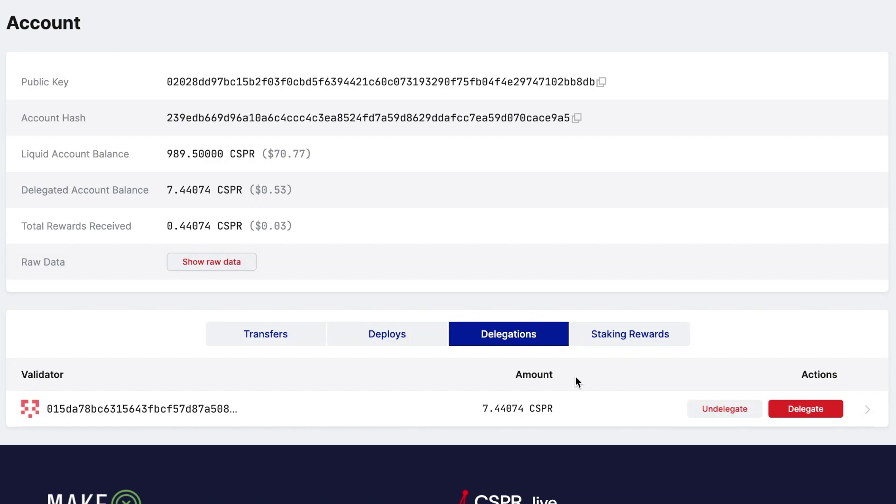
- Switch the account page to the per-era Staking Rewards table and scroll through it
{"action": "left_click", "coordinate": [615, 341]}
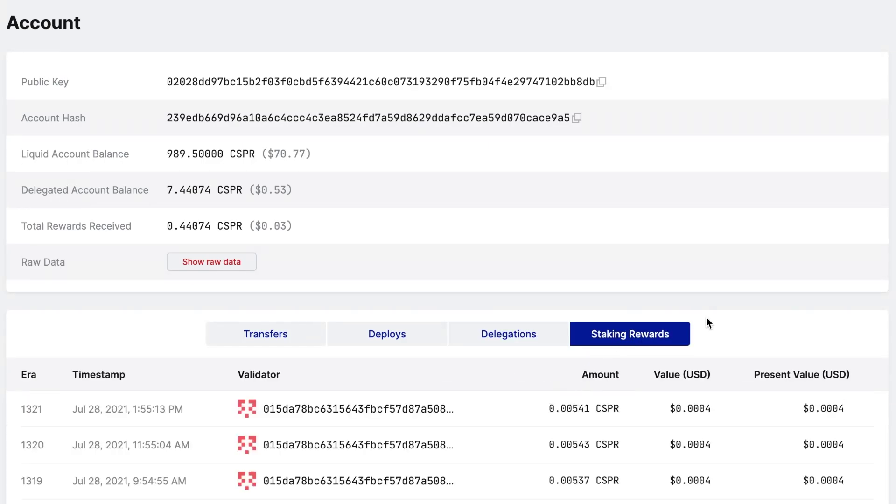
{"action": "scroll", "coordinate": [807, 238], "scroll_direction": "down", "scroll_amount": 3}
{"action": "scroll", "coordinate": [808, 240], "scroll_direction": "down", "scroll_amount": 3}
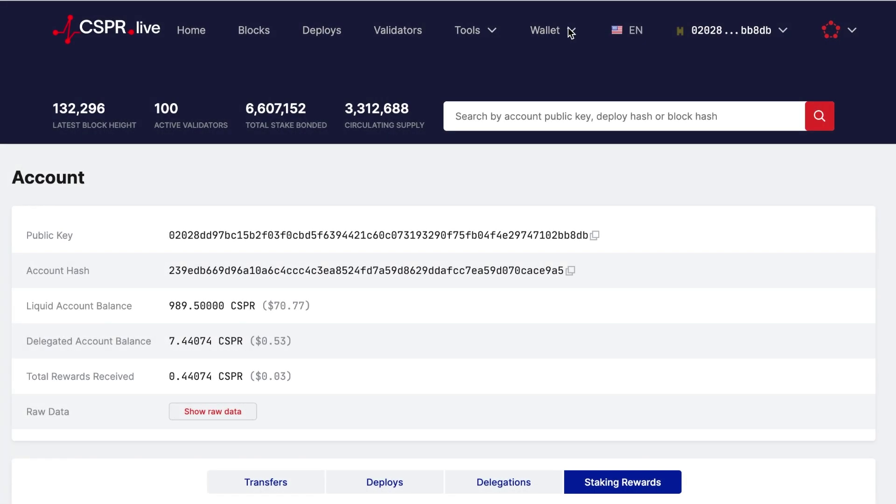
- Browse the Validators list from the Wallet menu to find validator 0144e...d40dd with 10.00% commission
{"action": "left_click", "coordinate": [571, 32]}
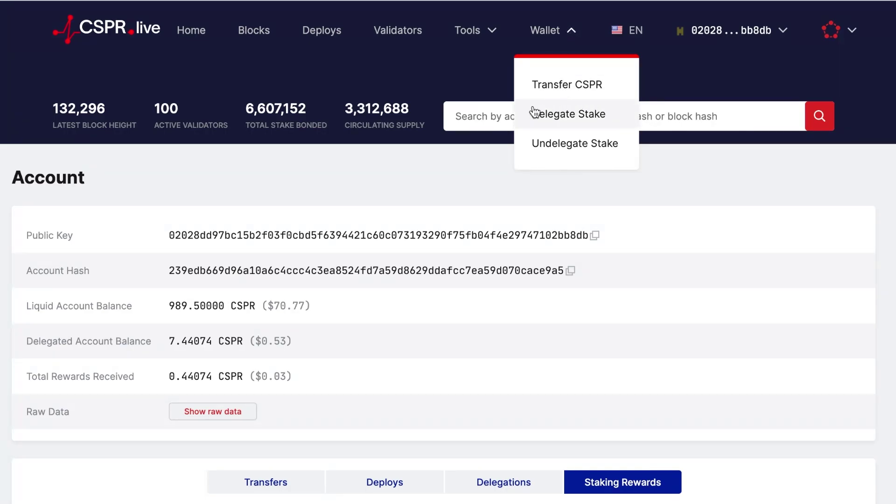
{"action": "left_click", "coordinate": [414, 37]}
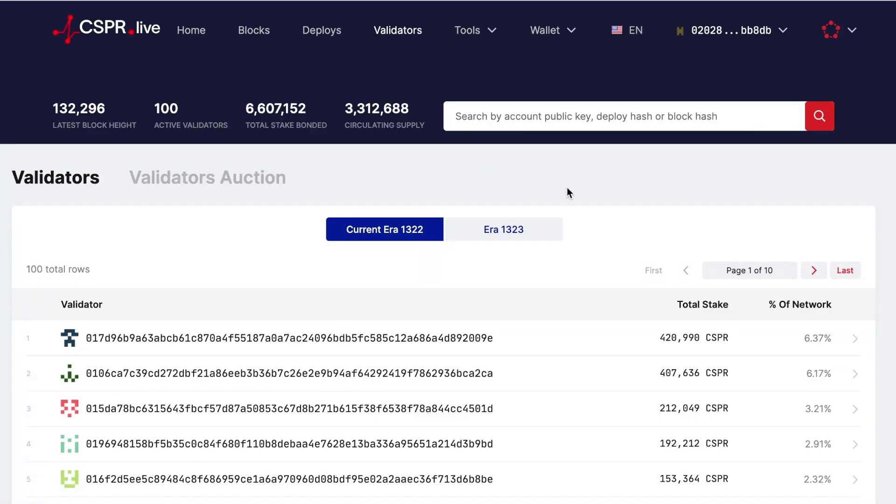
{"action": "scroll", "coordinate": [568, 186], "scroll_direction": "down", "scroll_amount": 1}
{"action": "scroll", "coordinate": [567, 187], "scroll_direction": "down", "scroll_amount": 4}
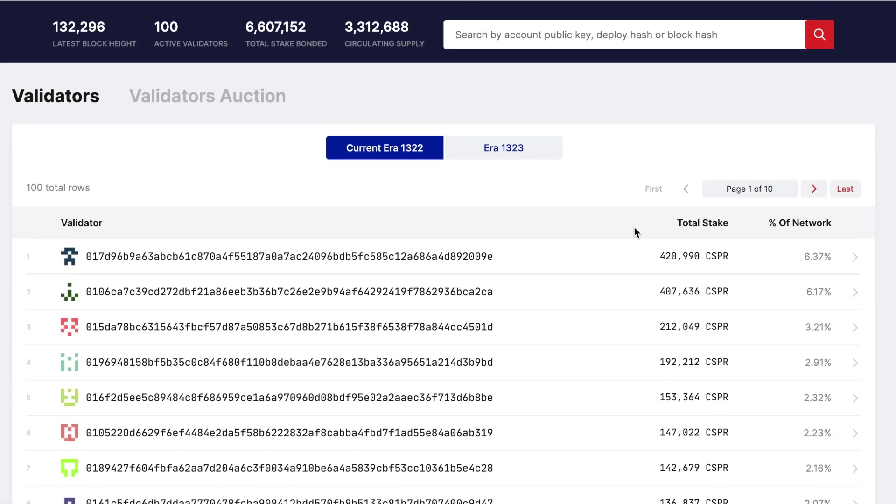
{"action": "scroll", "coordinate": [634, 235], "scroll_direction": "down", "scroll_amount": 4}
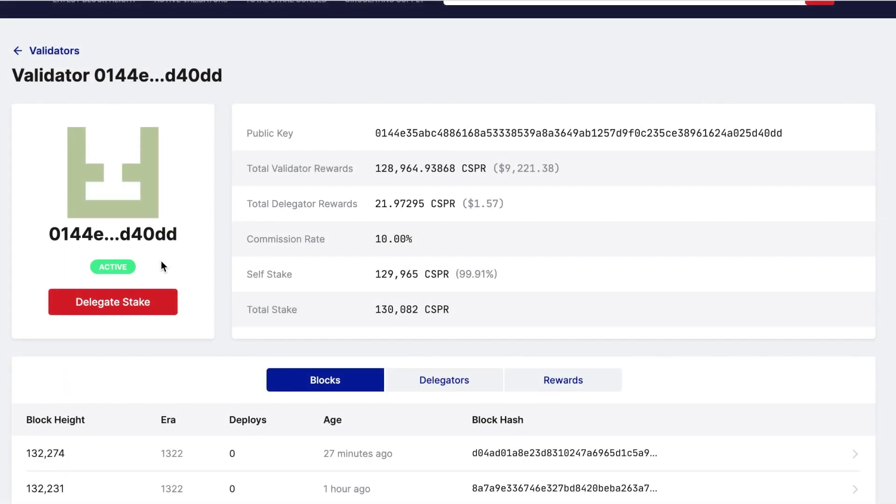
- Set up a 10 CSPR delegation to validator d40dd and confirm it
{"action": "left_click", "coordinate": [149, 303]}
{"action": "scroll", "coordinate": [543, 263], "scroll_direction": "down", "scroll_amount": 6}
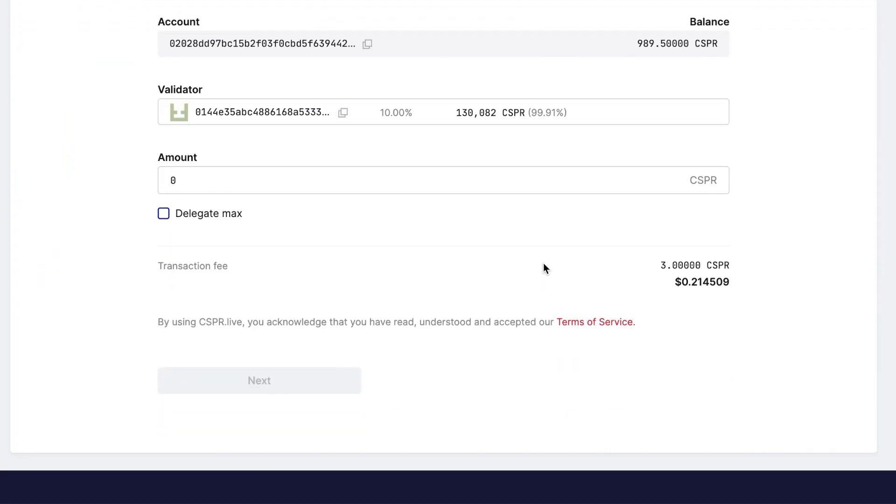
{"action": "left_click", "coordinate": [223, 194]}
{"action": "type", "text": "10"}
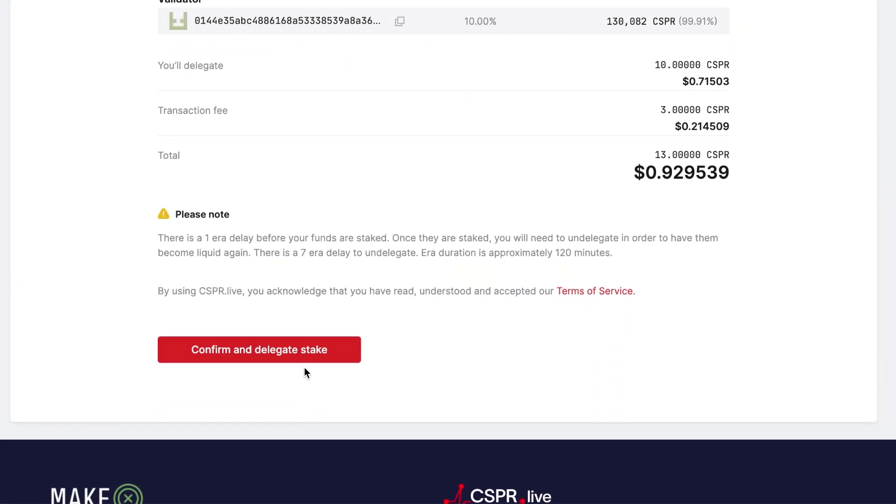
{"action": "left_click", "coordinate": [307, 353]}
{"action": "scroll", "coordinate": [640, 190], "scroll_direction": "up", "scroll_amount": 3}
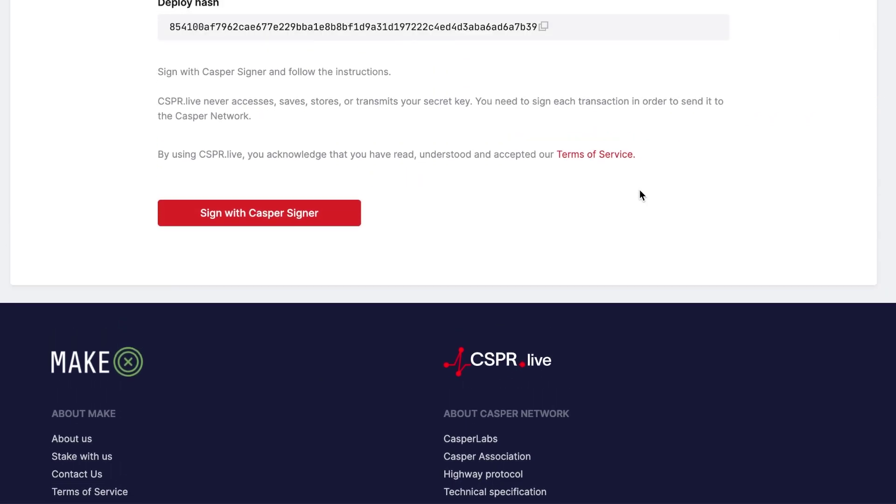
{"action": "scroll", "coordinate": [640, 192], "scroll_direction": "up", "scroll_amount": 2}
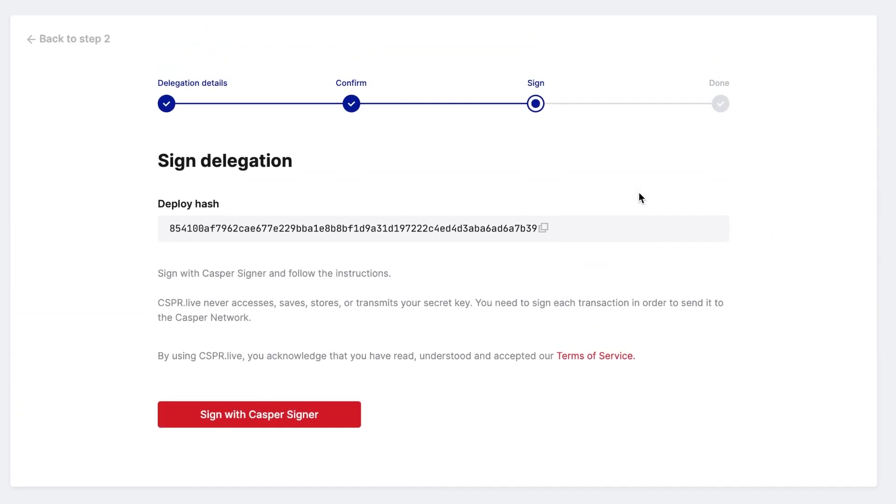
- Sign the delegation in Casper Signer and view the Delegation completed! confirmation
{"action": "left_click", "coordinate": [321, 423]}
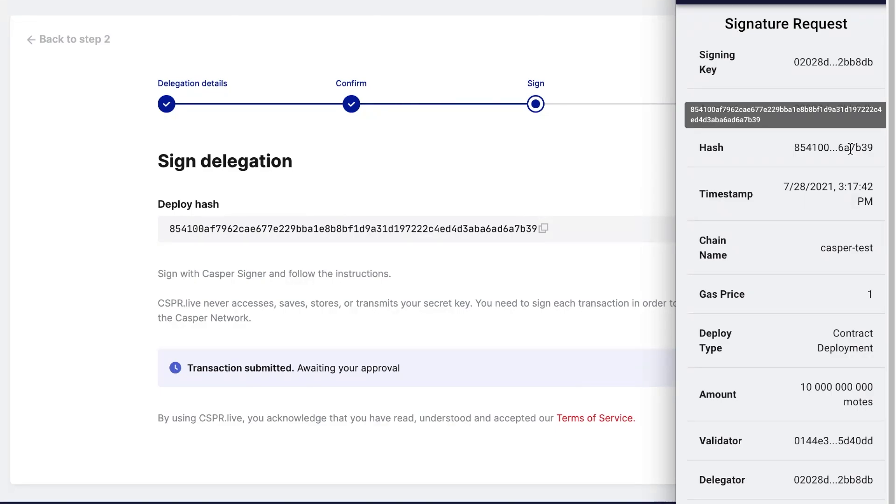
{"action": "scroll", "coordinate": [701, 140], "scroll_direction": "down", "scroll_amount": 3}
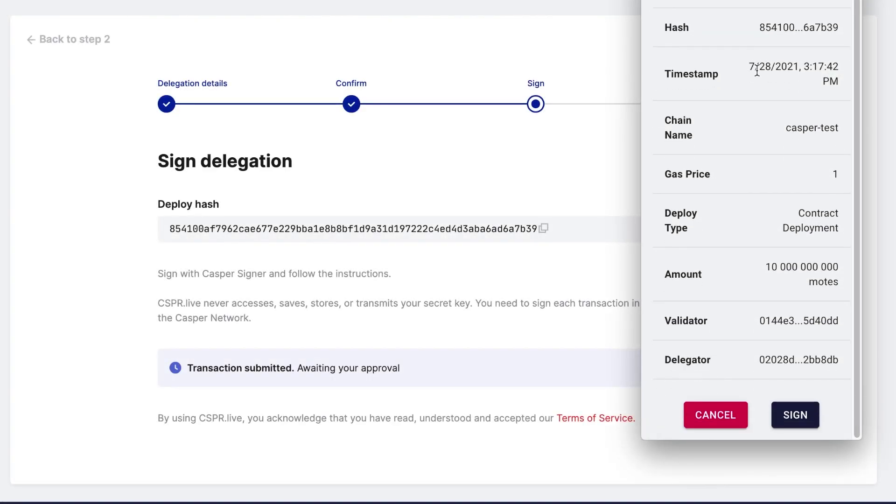
{"action": "left_click", "coordinate": [796, 415]}
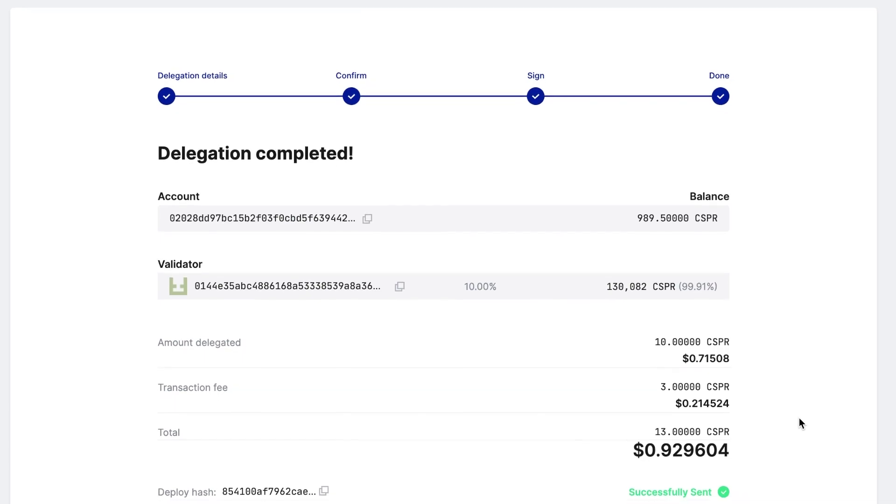
{"action": "scroll", "coordinate": [799, 420], "scroll_direction": "down", "scroll_amount": 1}
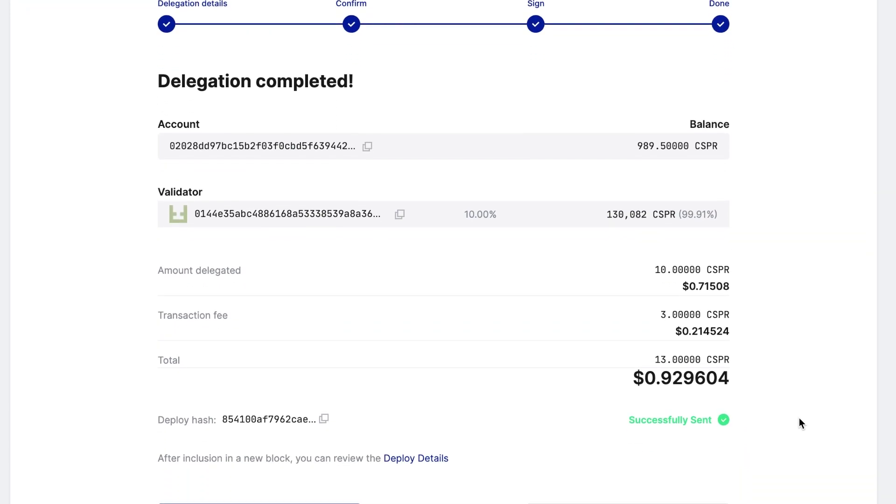
{"action": "scroll", "coordinate": [800, 419], "scroll_direction": "down", "scroll_amount": 3}
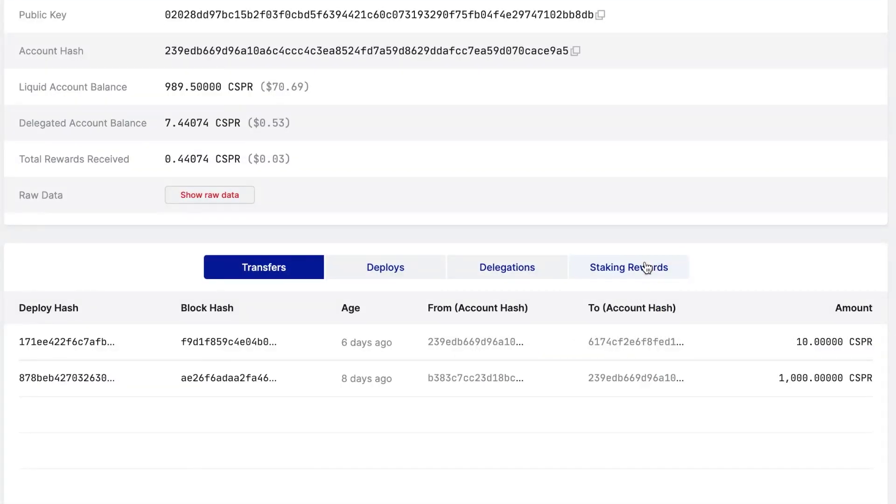
- Show the Staking Rewards again and scroll through eras 1313–1321, each about 0.0054 CSPR
{"action": "left_click", "coordinate": [646, 268]}
{"action": "scroll", "coordinate": [708, 252], "scroll_direction": "down", "scroll_amount": 2}
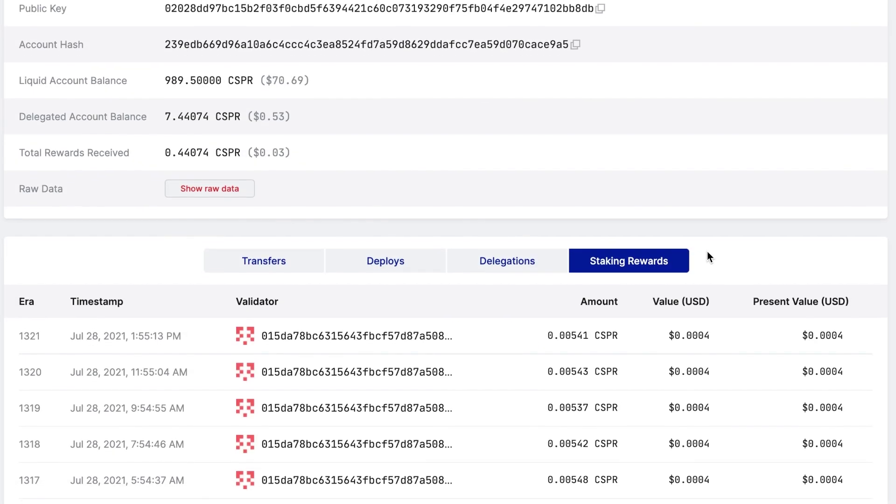
{"action": "scroll", "coordinate": [707, 251], "scroll_direction": "down", "scroll_amount": 1}
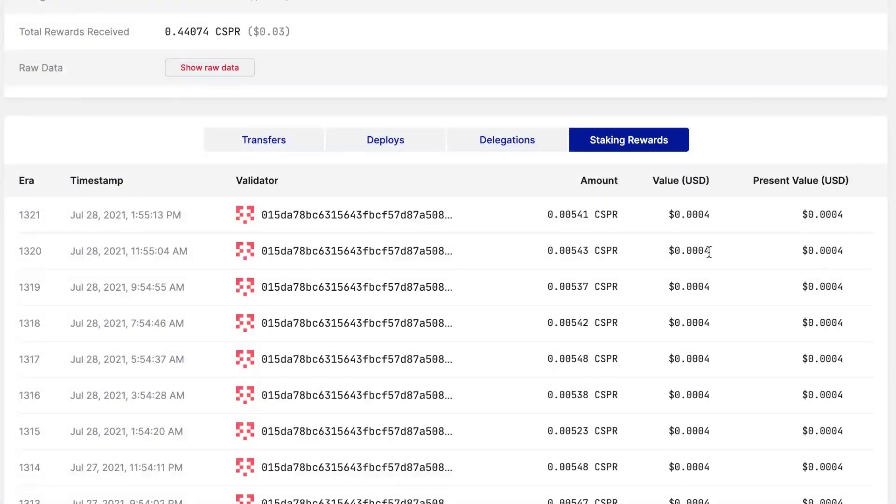
{"action": "scroll", "coordinate": [710, 252], "scroll_direction": "down", "scroll_amount": 1}
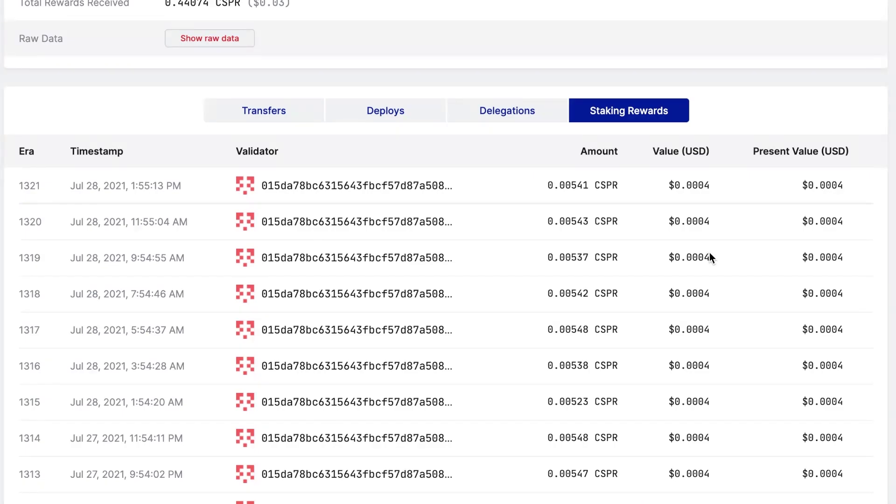
{"action": "scroll", "coordinate": [710, 253], "scroll_direction": "down", "scroll_amount": 1}
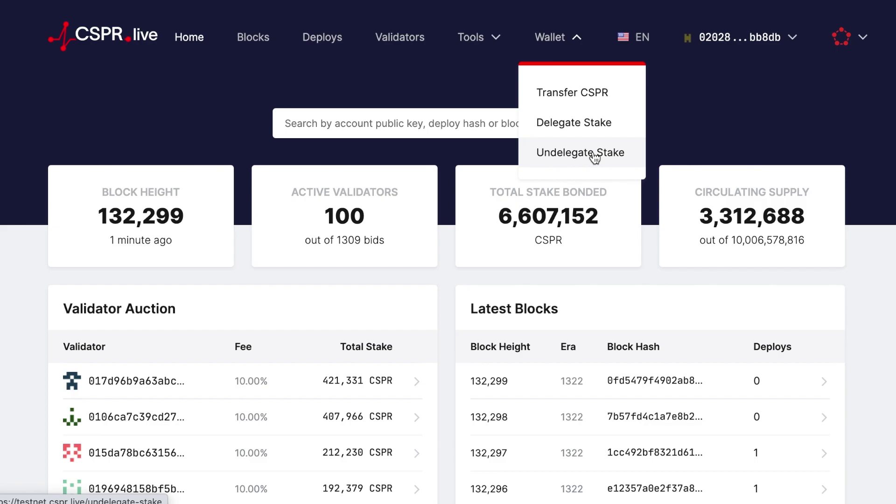
- Look over the Undelegate Stake form, then return to the Validators list
{"action": "left_click", "coordinate": [594, 156]}
{"action": "scroll", "coordinate": [778, 205], "scroll_direction": "down", "scroll_amount": 1}
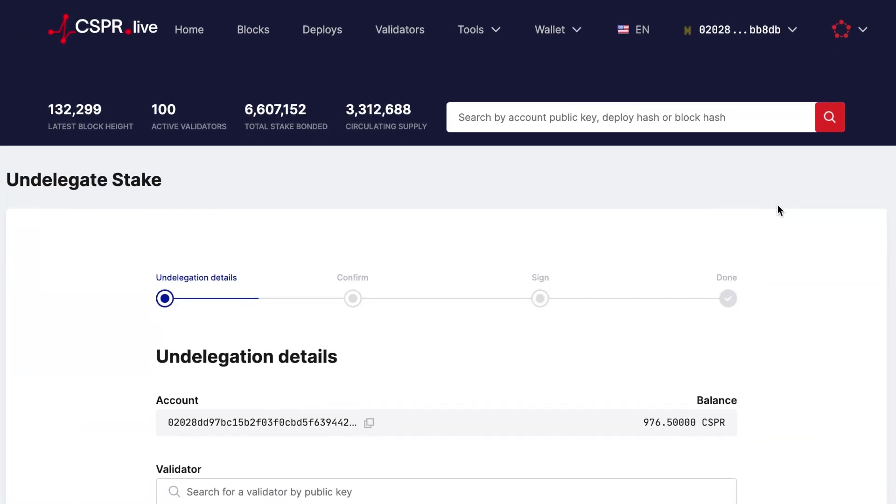
{"action": "scroll", "coordinate": [777, 206], "scroll_direction": "down", "scroll_amount": 3}
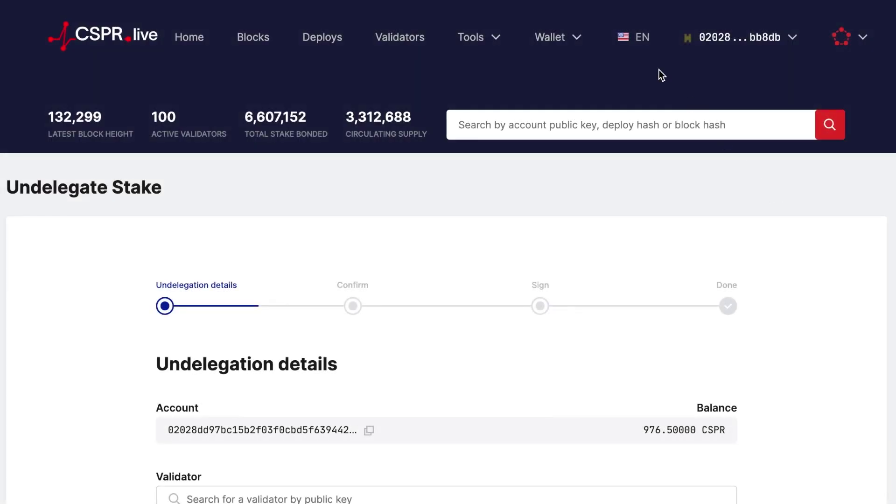
{"action": "left_click", "coordinate": [409, 41]}
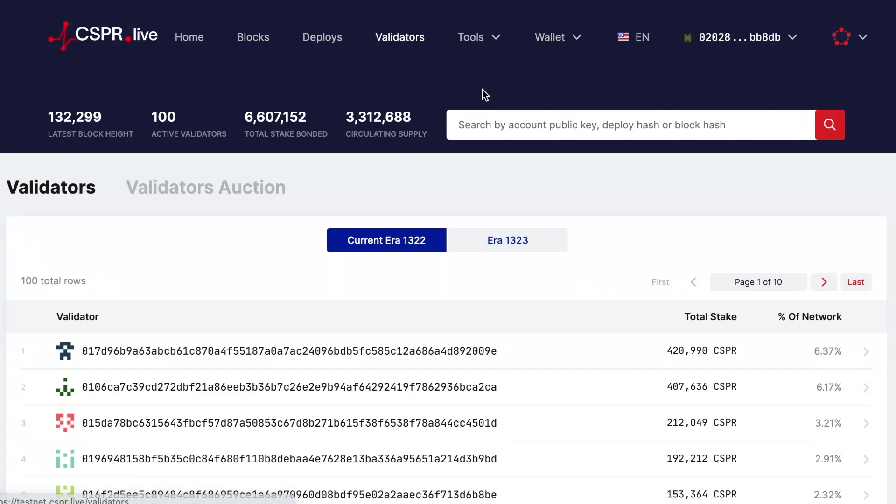
- Open the account's Delegations tab (7.44074 CSPR with one validator) and start undelegating from it
{"action": "left_click", "coordinate": [739, 43]}
{"action": "scroll", "coordinate": [699, 247], "scroll_direction": "down", "scroll_amount": 1}
{"action": "scroll", "coordinate": [698, 244], "scroll_direction": "down", "scroll_amount": 5}
{"action": "scroll", "coordinate": [698, 242], "scroll_direction": "down", "scroll_amount": 2}
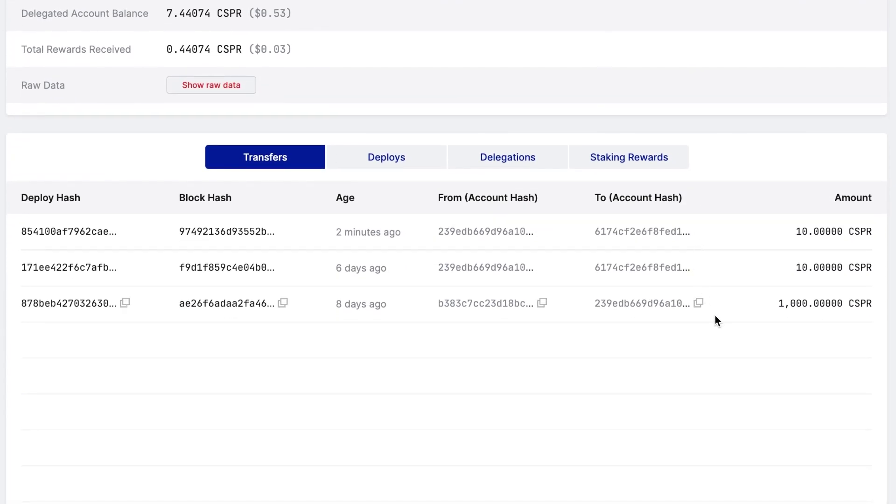
{"action": "scroll", "coordinate": [716, 318], "scroll_direction": "down", "scroll_amount": 1}
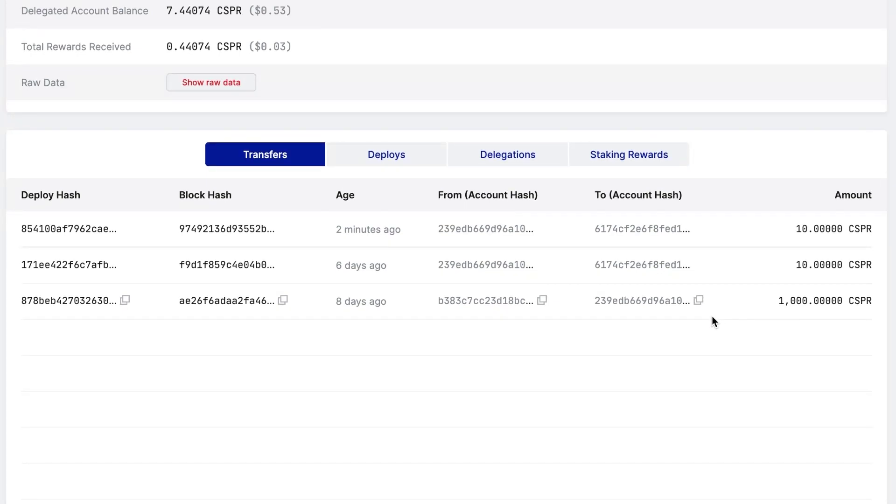
{"action": "left_click", "coordinate": [530, 156]}
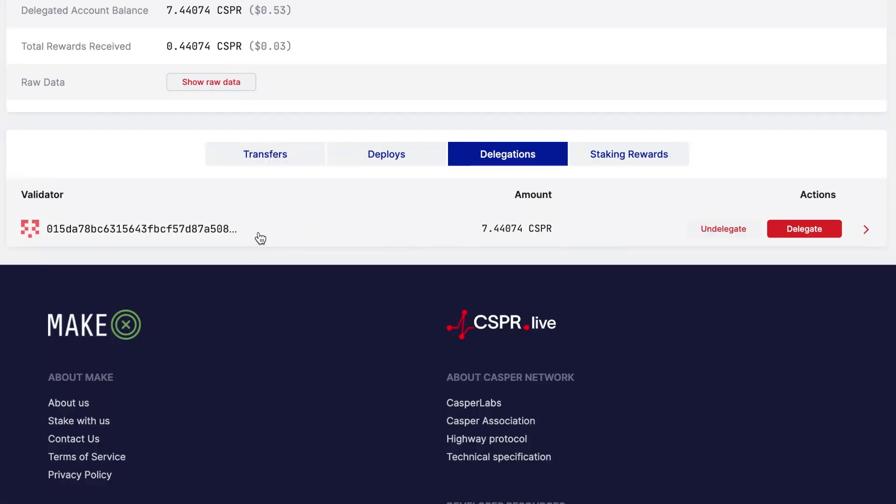
{"action": "left_click", "coordinate": [711, 236]}
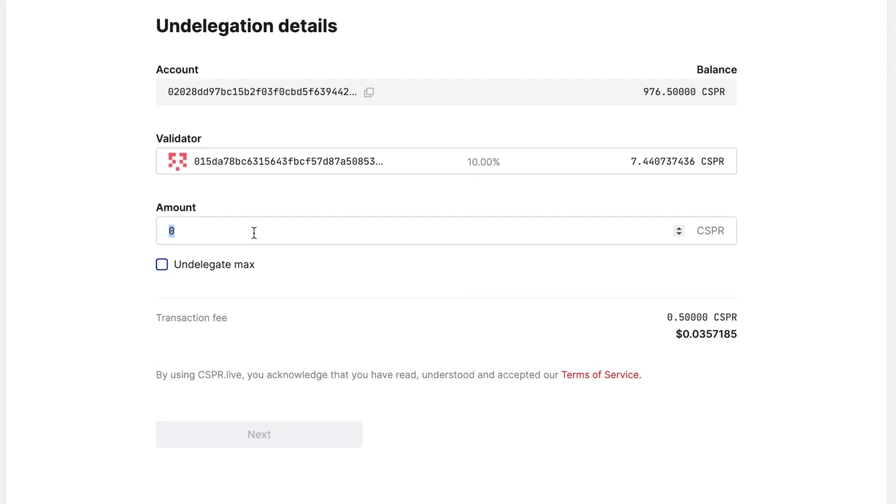
- Enter 3 CSPR as the undelegation amount and confirm it to create the deploy
{"action": "type", "text": "3"}
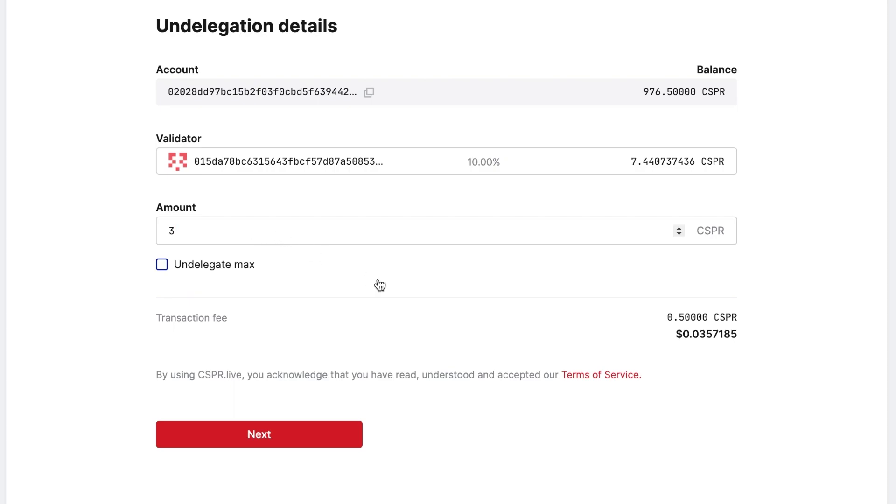
{"action": "scroll", "coordinate": [418, 299], "scroll_direction": "down", "scroll_amount": 1}
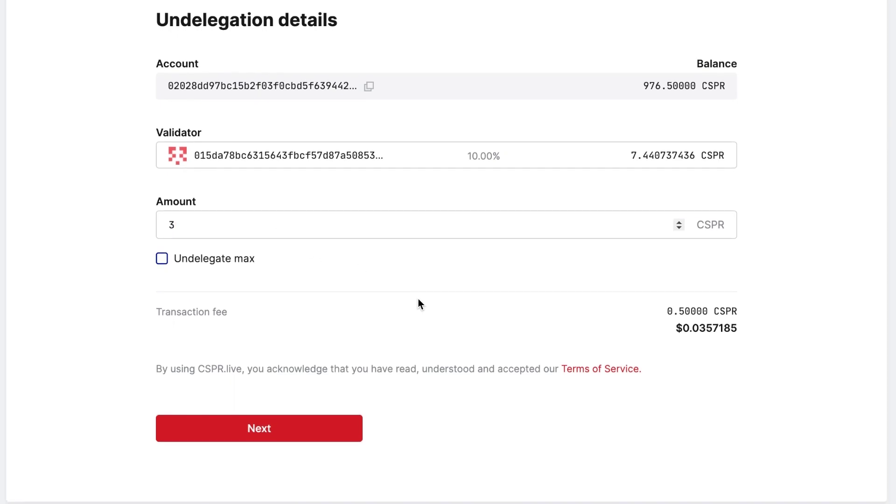
{"action": "left_click", "coordinate": [335, 427]}
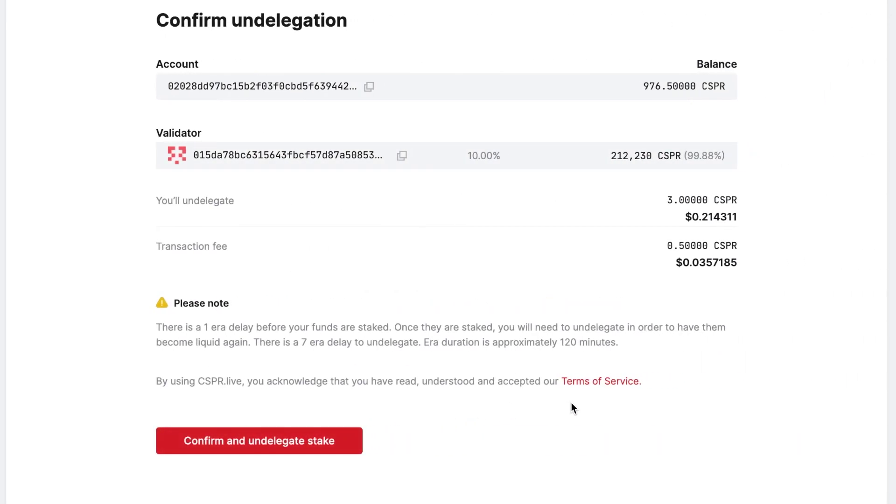
{"action": "left_click", "coordinate": [335, 438]}
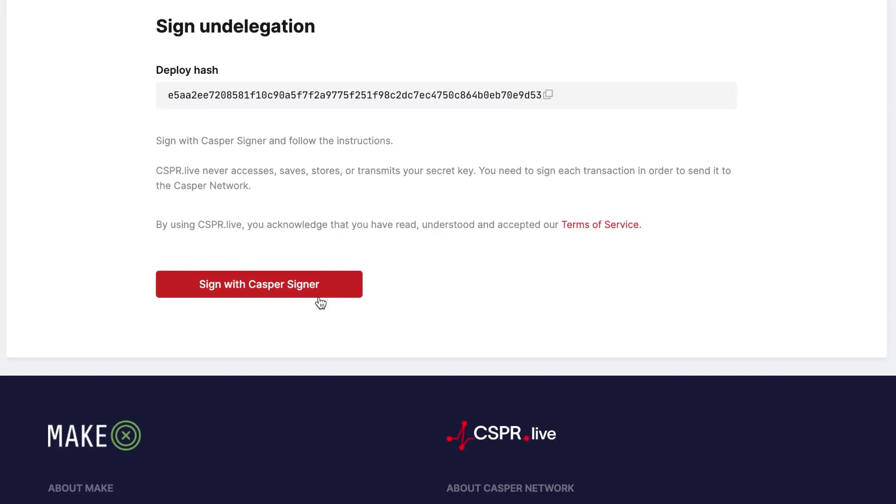
- Sign the 3 CSPR undelegation in Casper Signer and view the Undelegation completed! page
{"action": "left_click", "coordinate": [307, 289]}
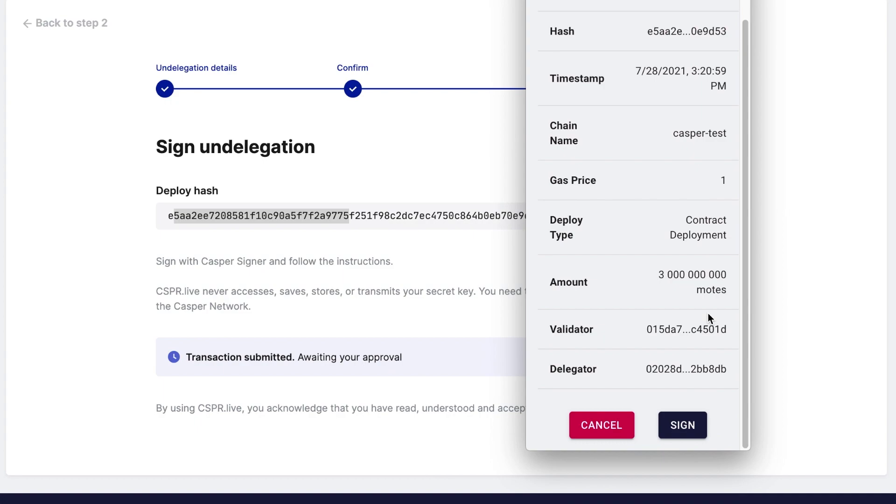
{"action": "left_click", "coordinate": [683, 425]}
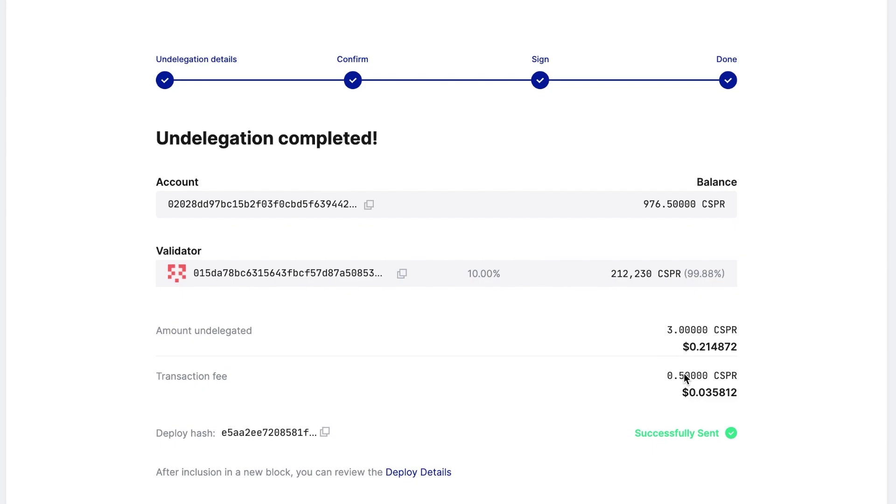
{"action": "scroll", "coordinate": [684, 375], "scroll_direction": "down", "scroll_amount": 2}
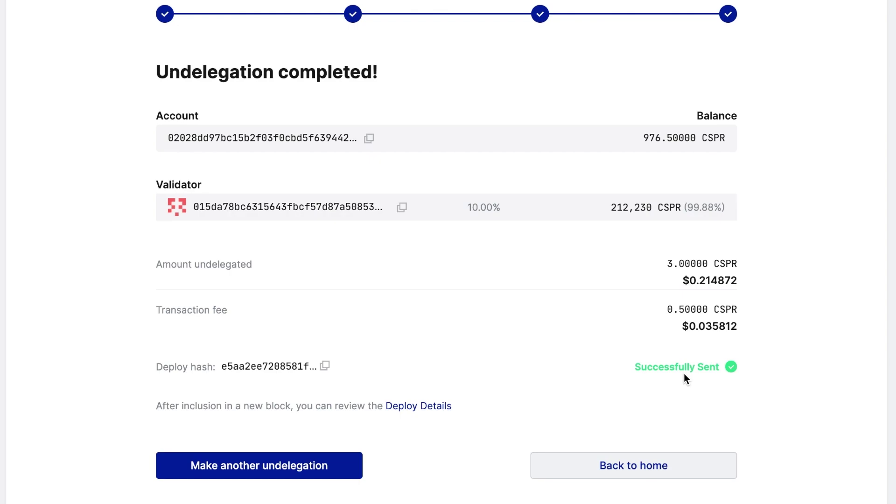
{"action": "scroll", "coordinate": [684, 374], "scroll_direction": "down", "scroll_amount": 1}
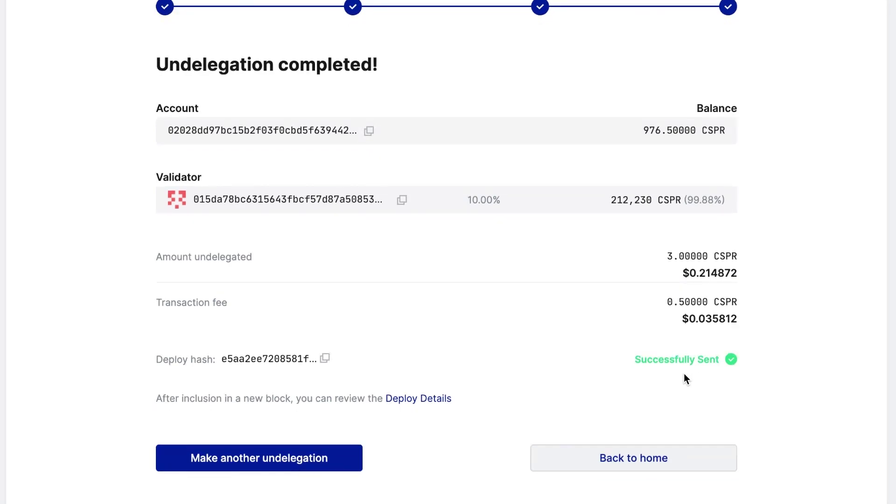